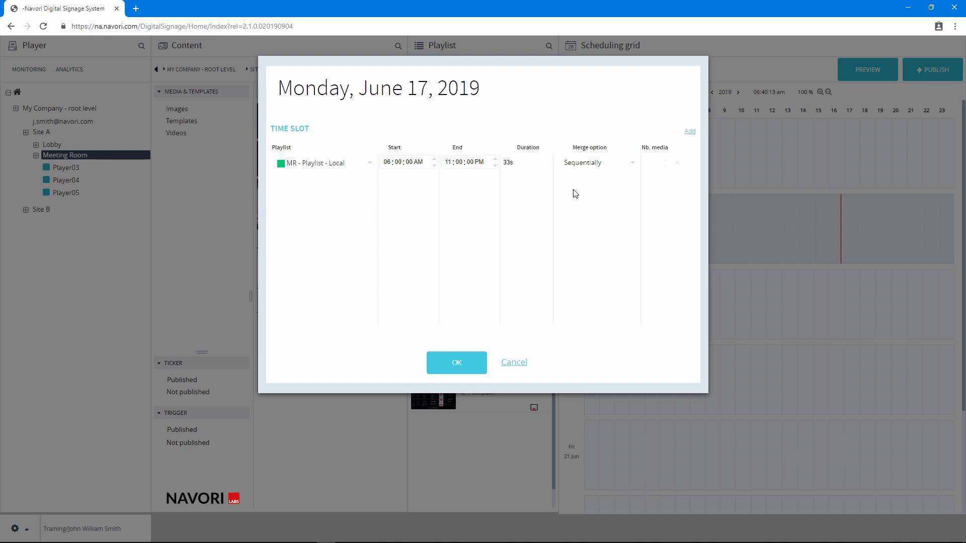
Add Corporate Playlist - Global and Site A Playlist - Global as two further time slots on Monday, June 17, 2019.
click(690, 132)
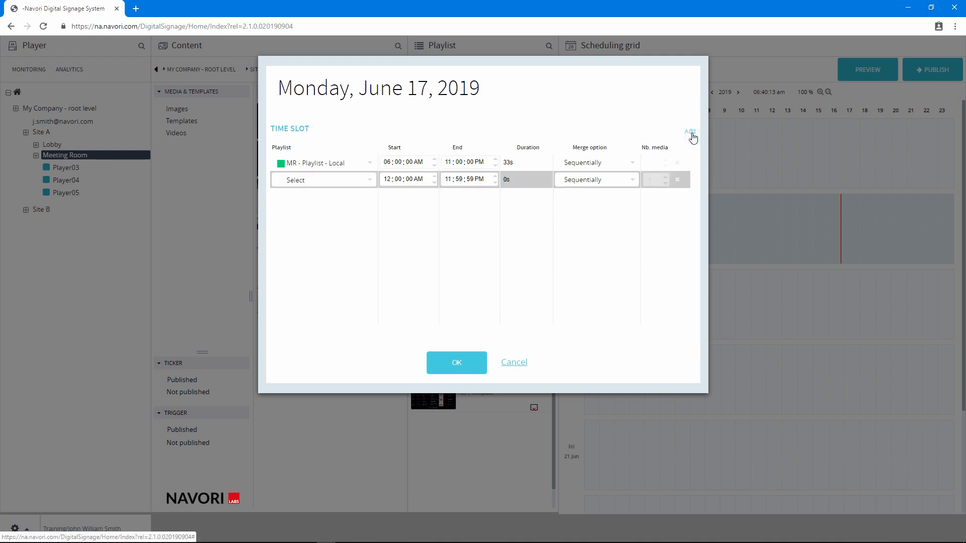
click(336, 182)
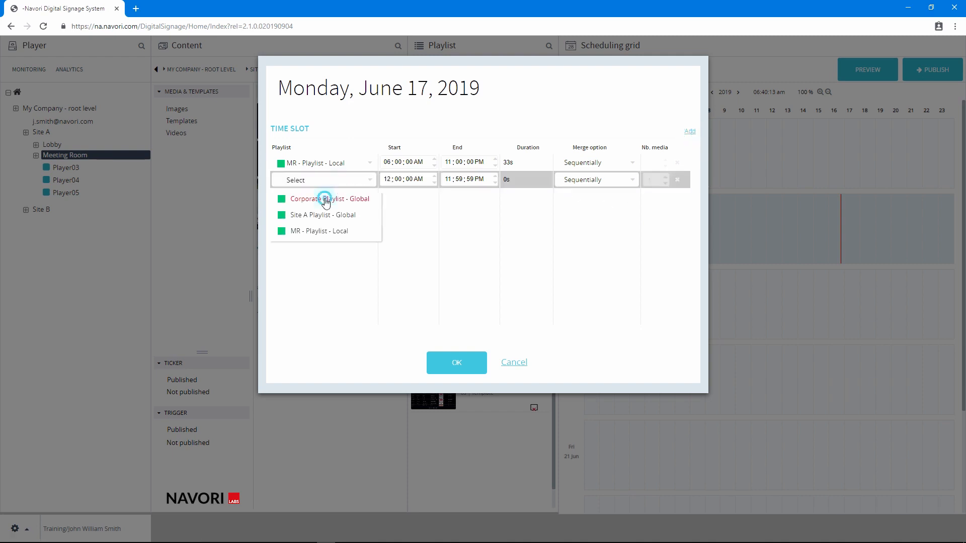
click(325, 200)
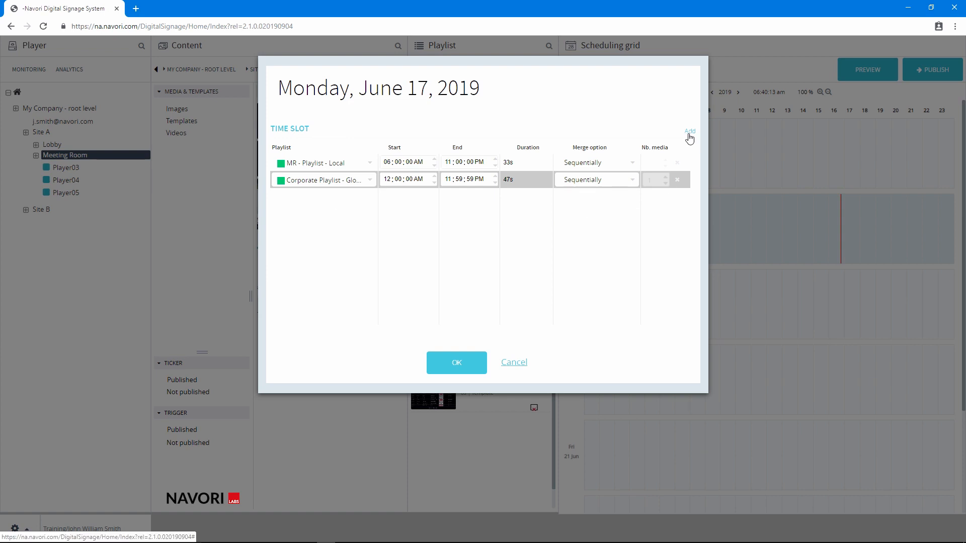
click(689, 132)
click(332, 198)
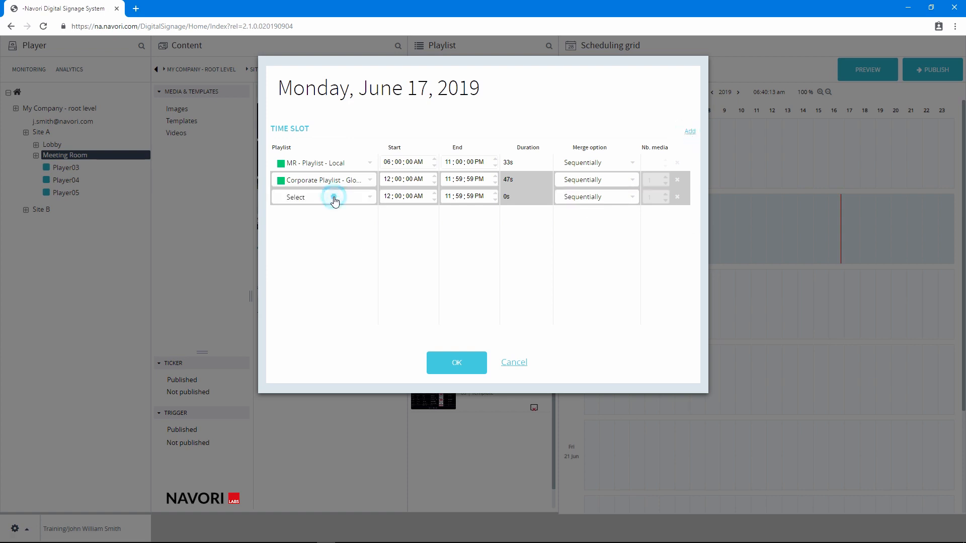
click(323, 234)
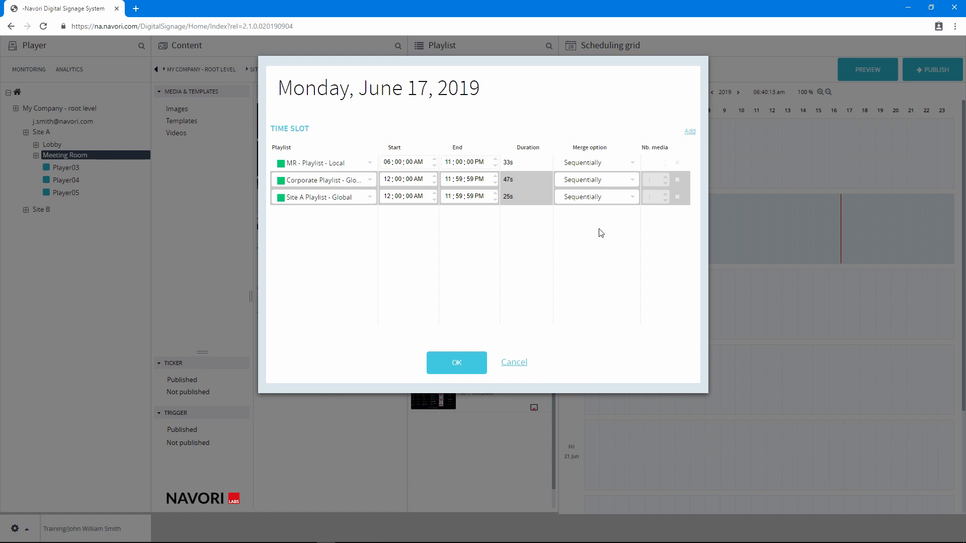
Set the merge option of MR - Playlist - Local to Reorder with 3 media.
click(617, 166)
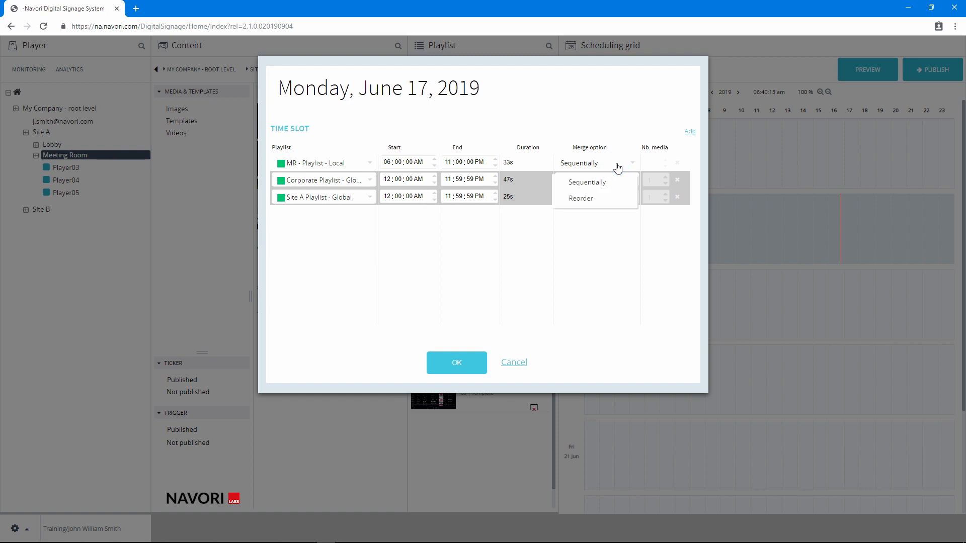
click(605, 199)
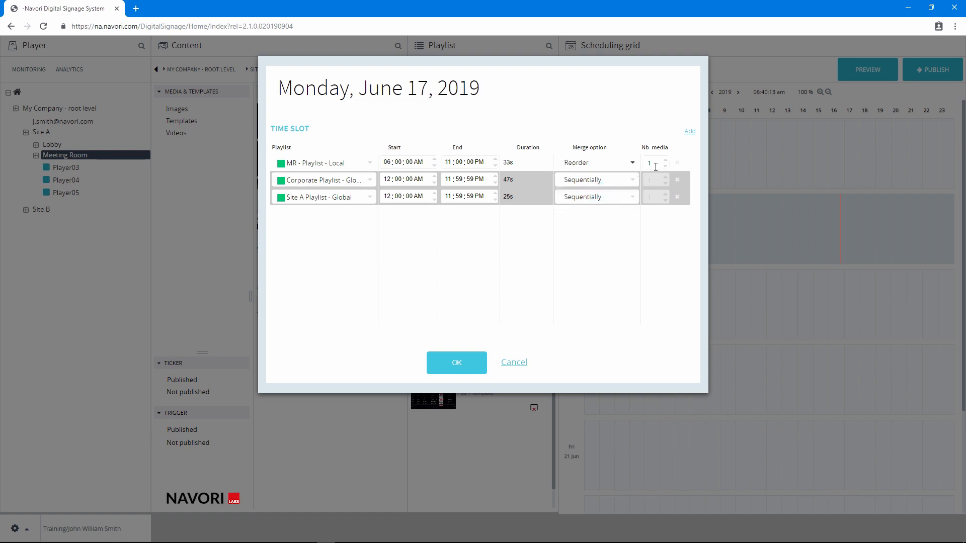
click(656, 164)
double_click(656, 164)
text(3)
Remove the Site A and Corporate playlist time slots, return MR - Playlist - Local to the Sequentially merge option, and save.
click(677, 198)
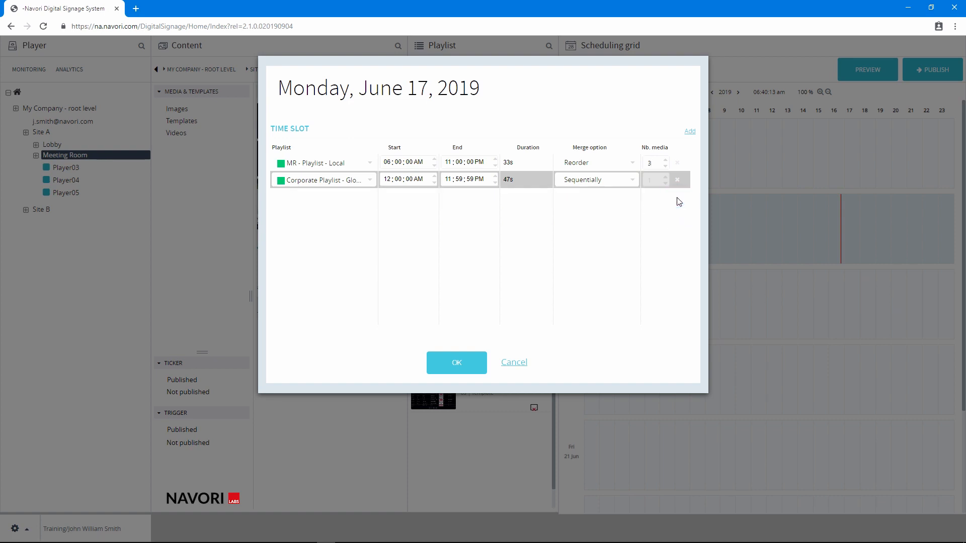
click(677, 181)
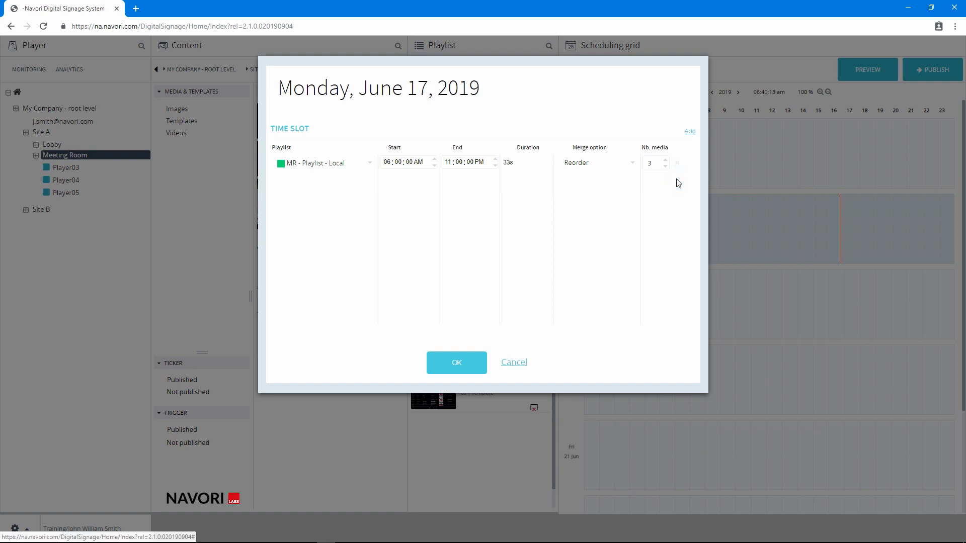
click(615, 166)
click(600, 190)
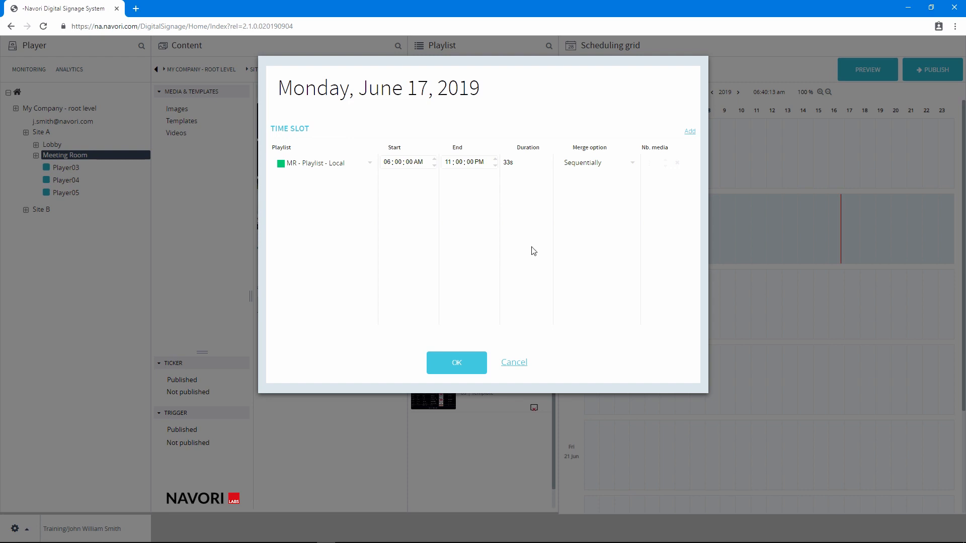
click(458, 364)
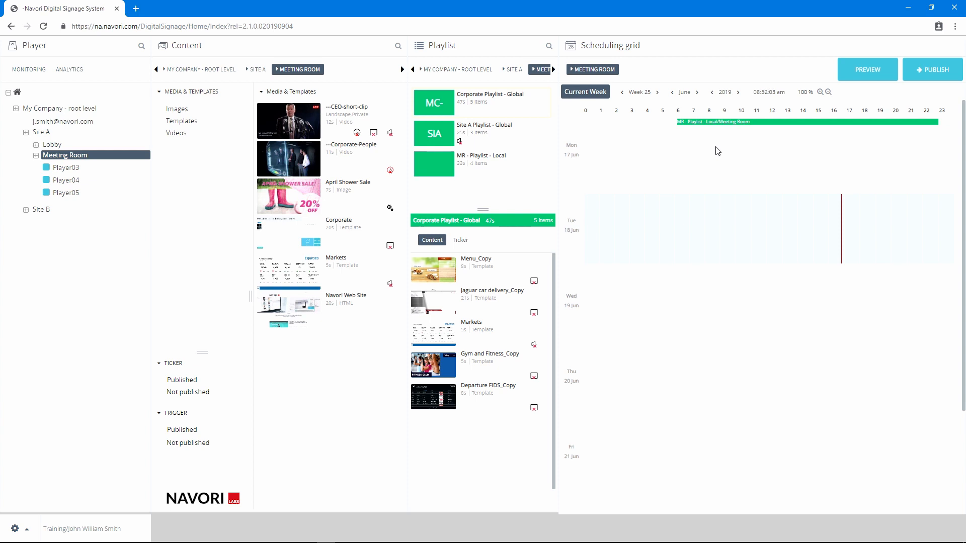
Duplicate Monday 17 June's MR - Playlist - Local schedule day by day through Jul 01 2019.
right_click(717, 150)
mouse_move(740, 218)
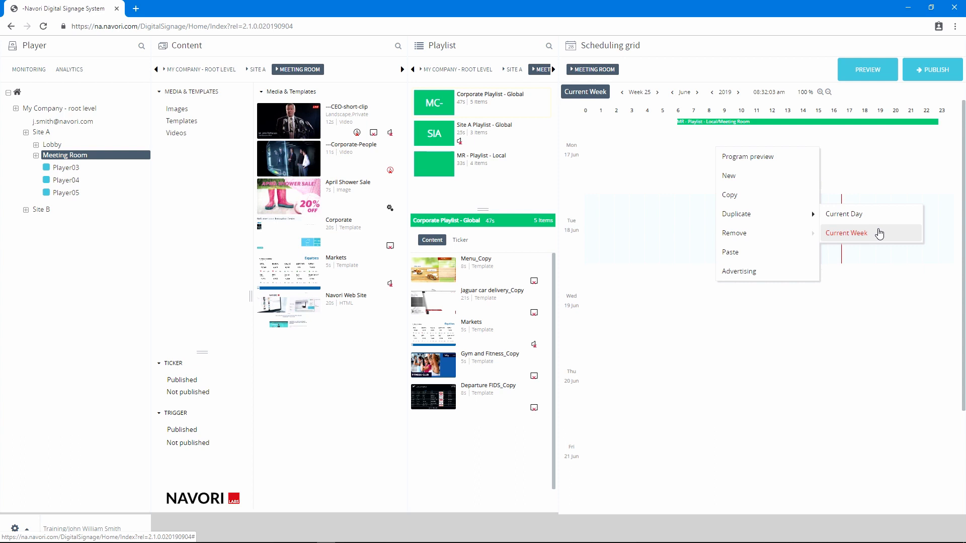
click(873, 214)
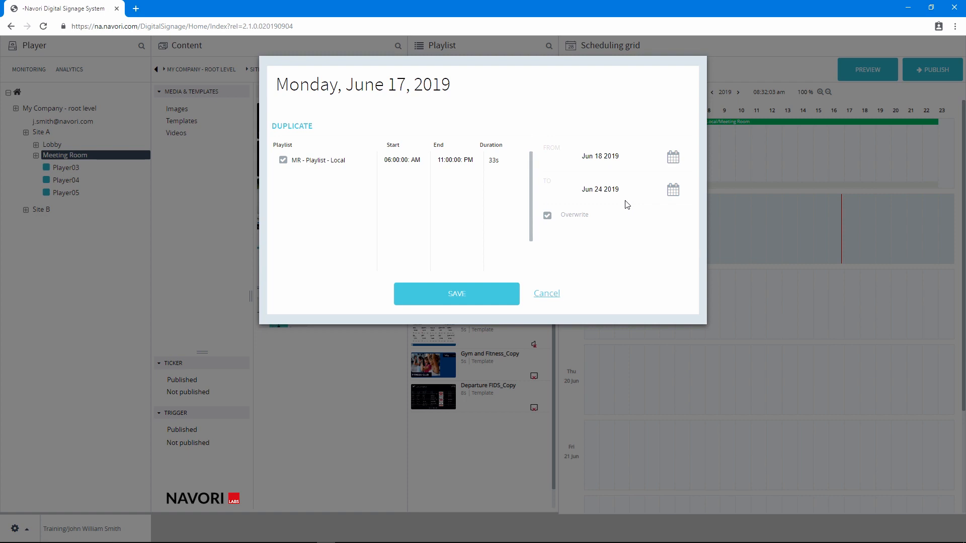
click(674, 194)
click(679, 209)
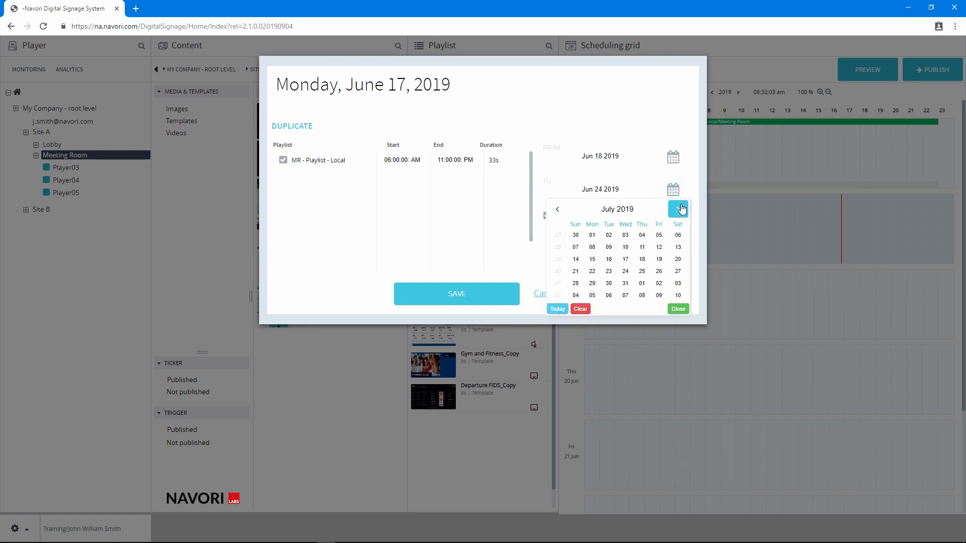
click(592, 234)
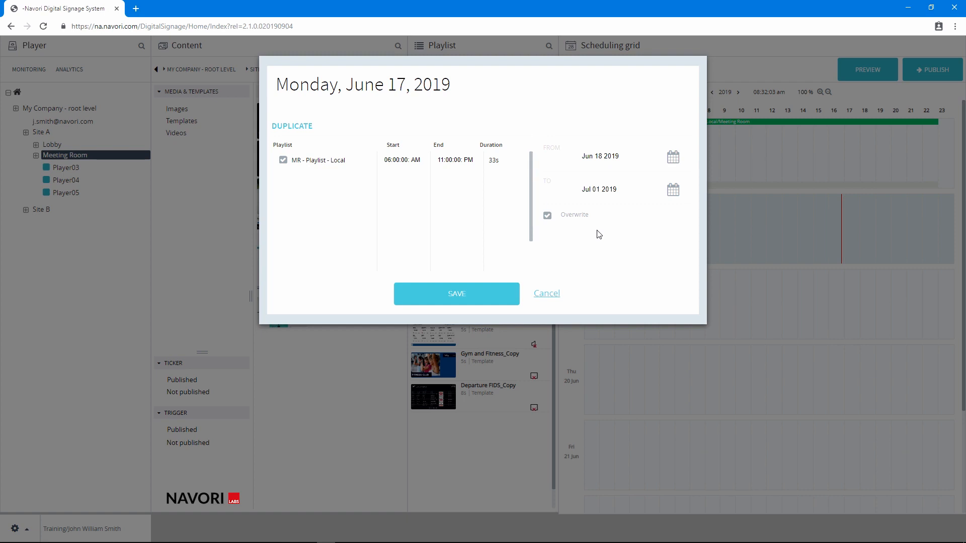
click(475, 296)
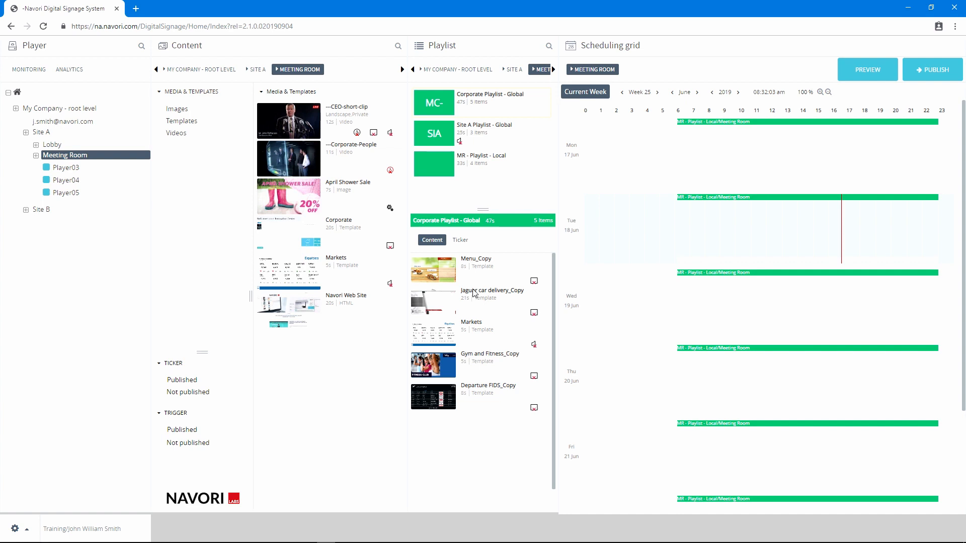
Duplicate the current week's schedule for 24 weeks, keeping Monday's MR - Playlist - Local included.
click(692, 152)
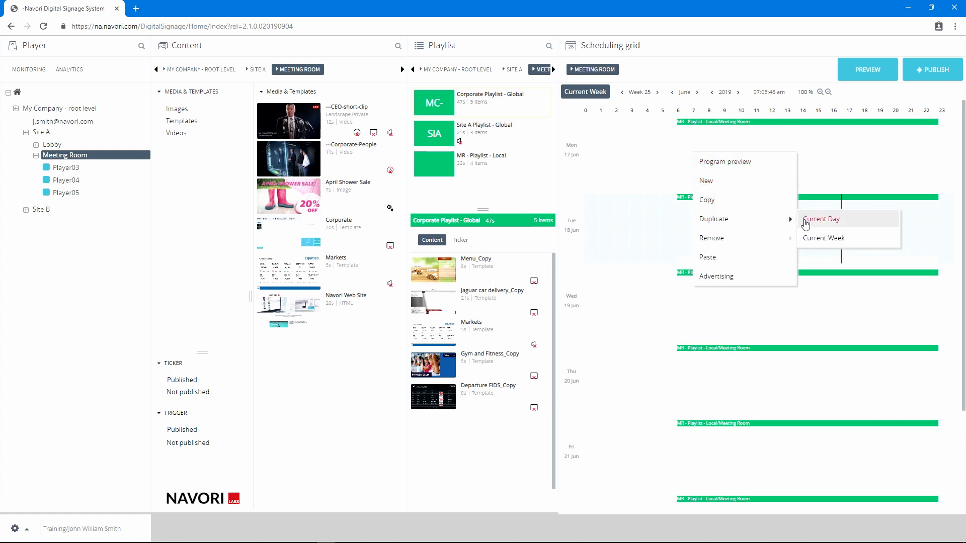
click(824, 238)
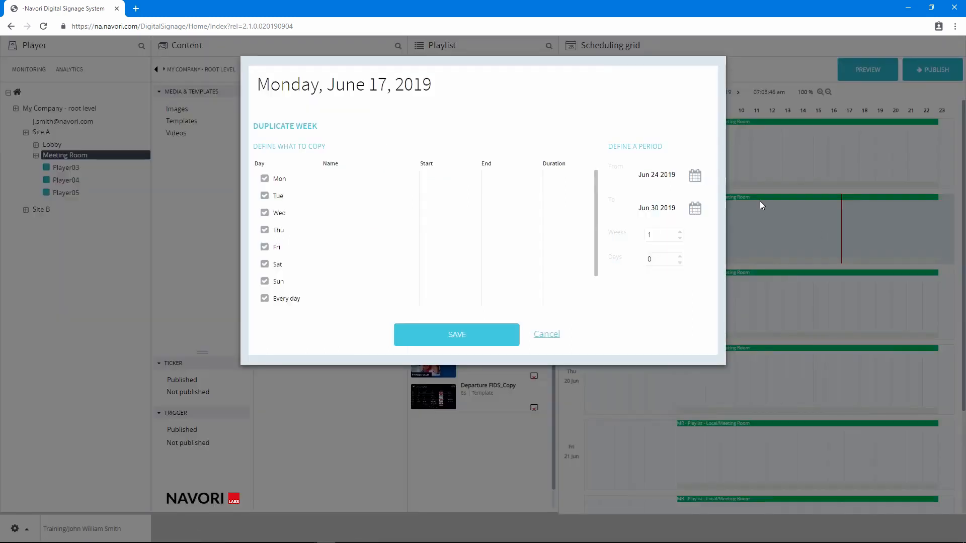
click(693, 208)
click(693, 208)
double_click(665, 237)
text(24)
click(266, 178)
click(334, 181)
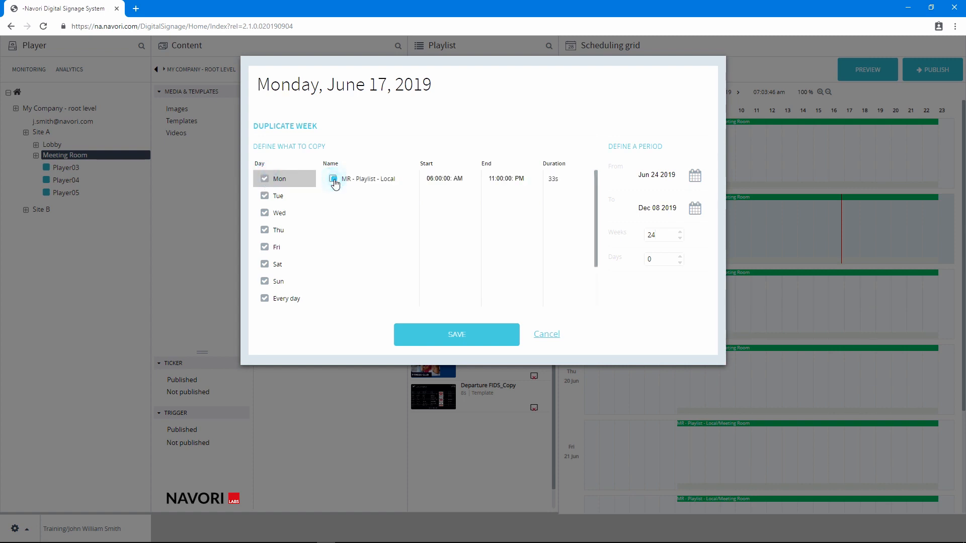
click(333, 180)
click(449, 333)
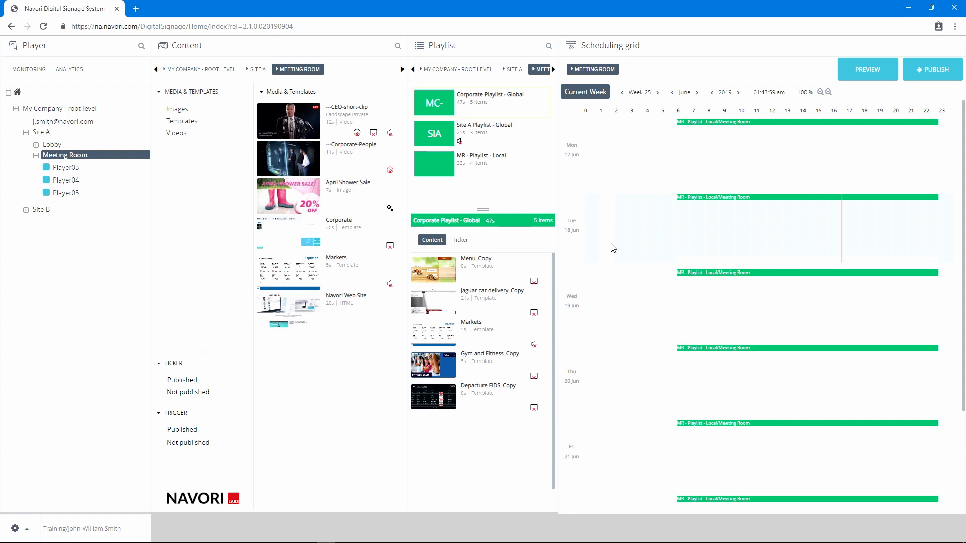
Extend the MR - Playlist - Local slot on Tuesday 18 June so it starts at about 01:15 AM.
double_click(705, 231)
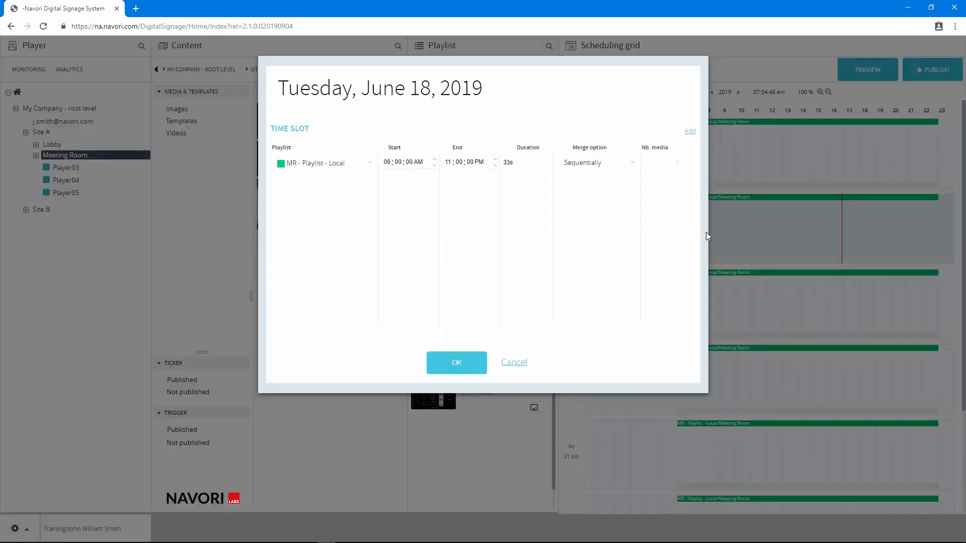
click(472, 356)
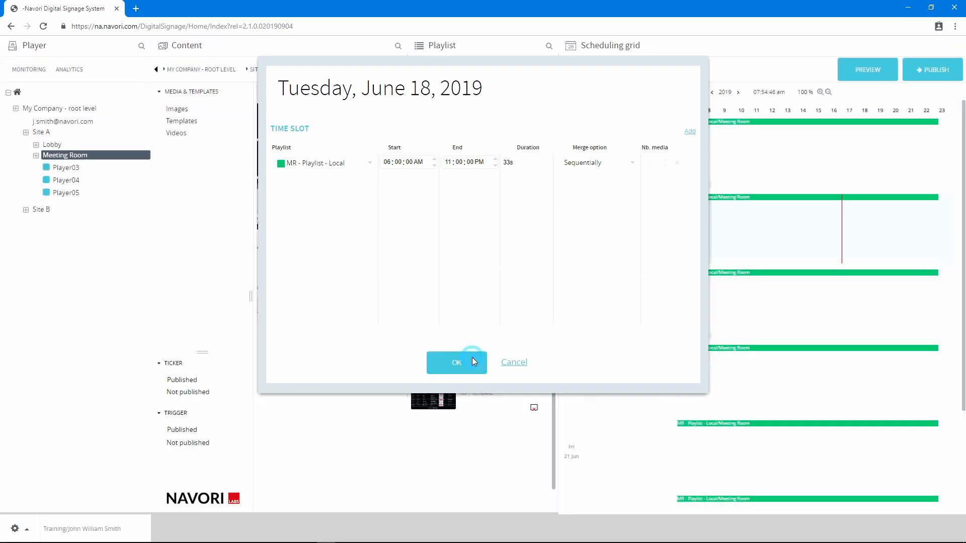
drag(677, 202, 603, 203)
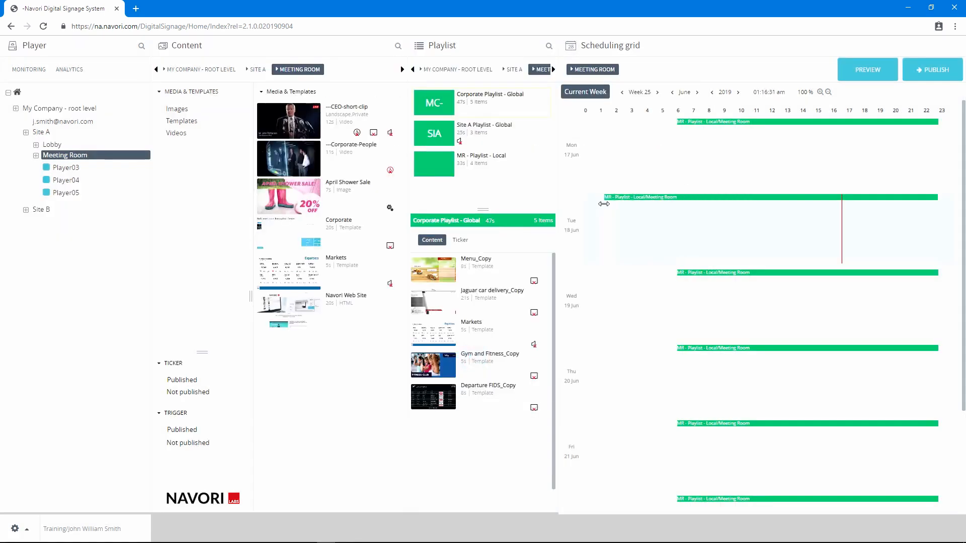
Search the program preview for Tuesday, June 18 to check the planned playback, leaving the default period and filters.
right_click(702, 239)
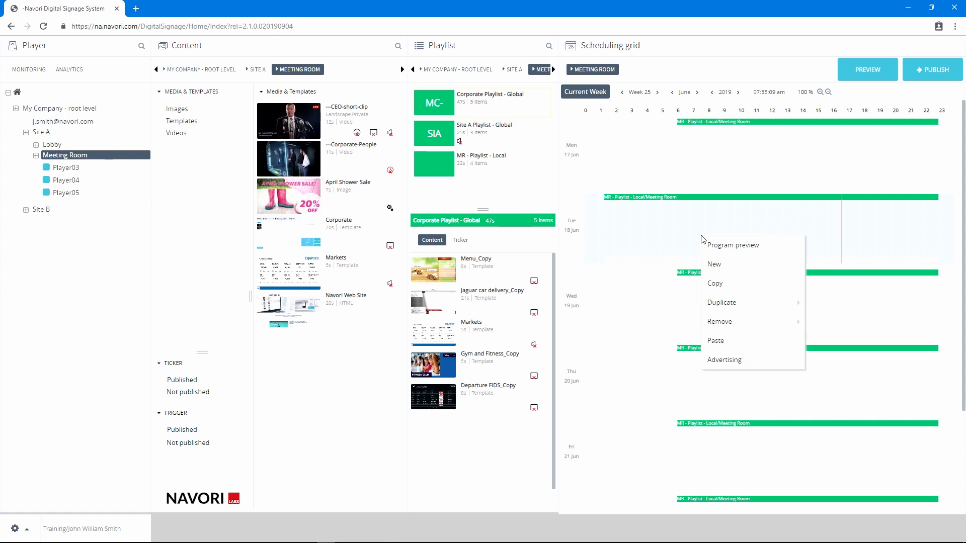
click(727, 246)
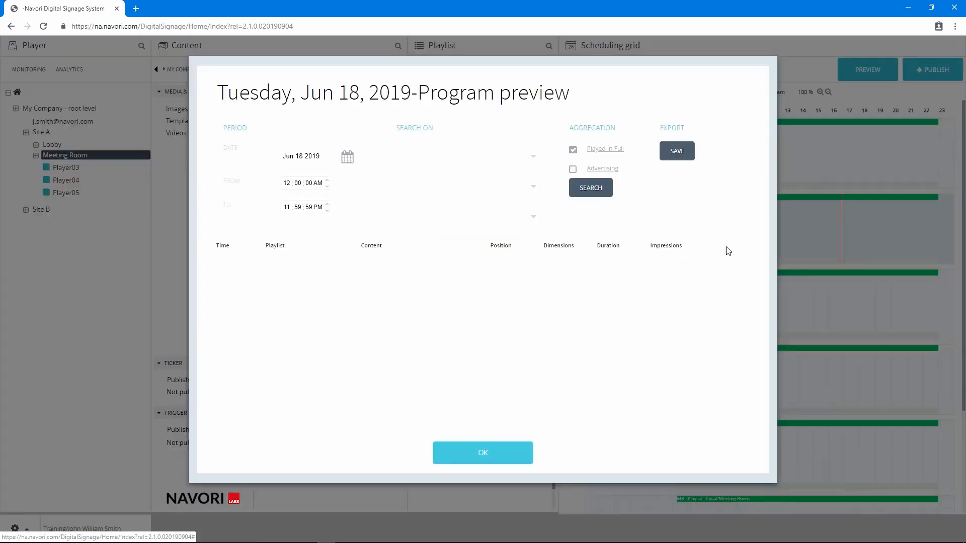
click(606, 198)
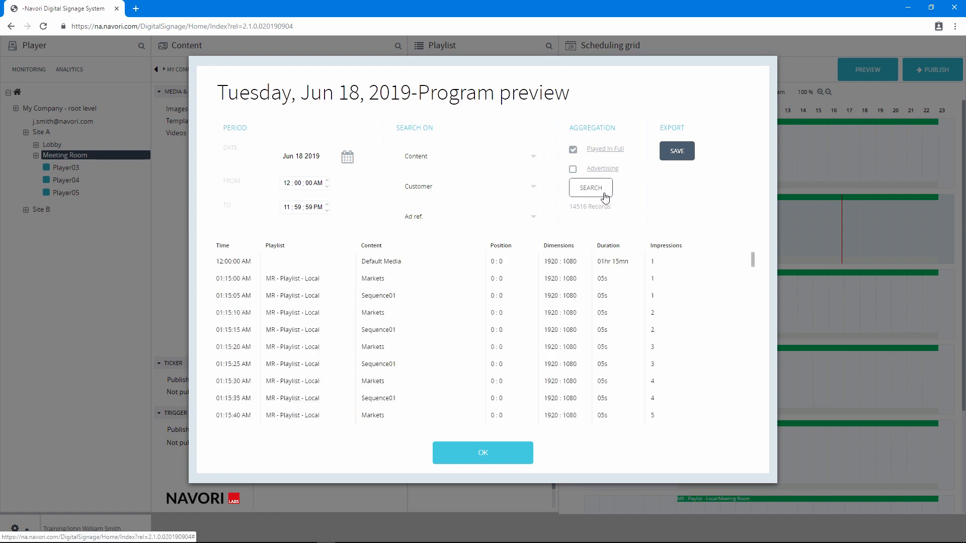
click(490, 456)
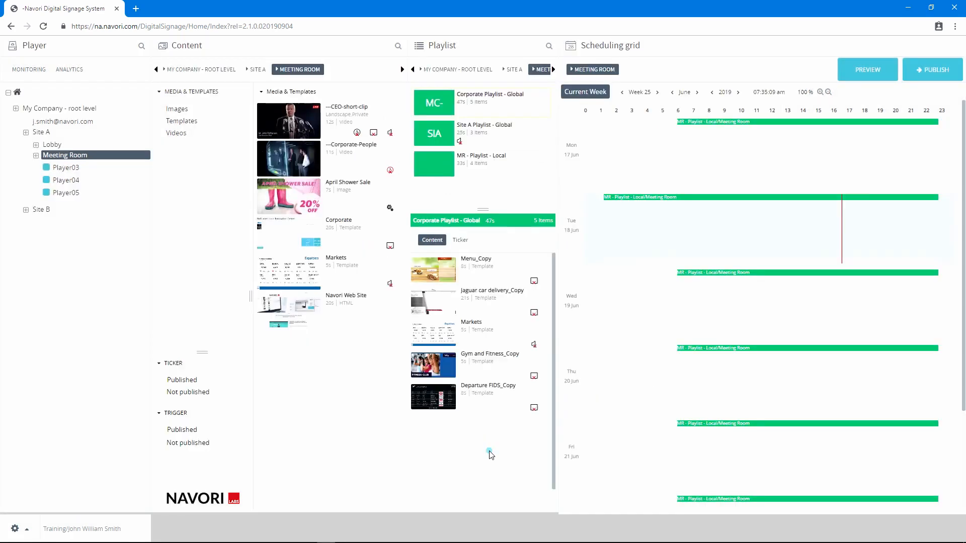
Create a new time slot on Tuesday 18 June using Site A Playlist - Global and save it.
right_click(722, 229)
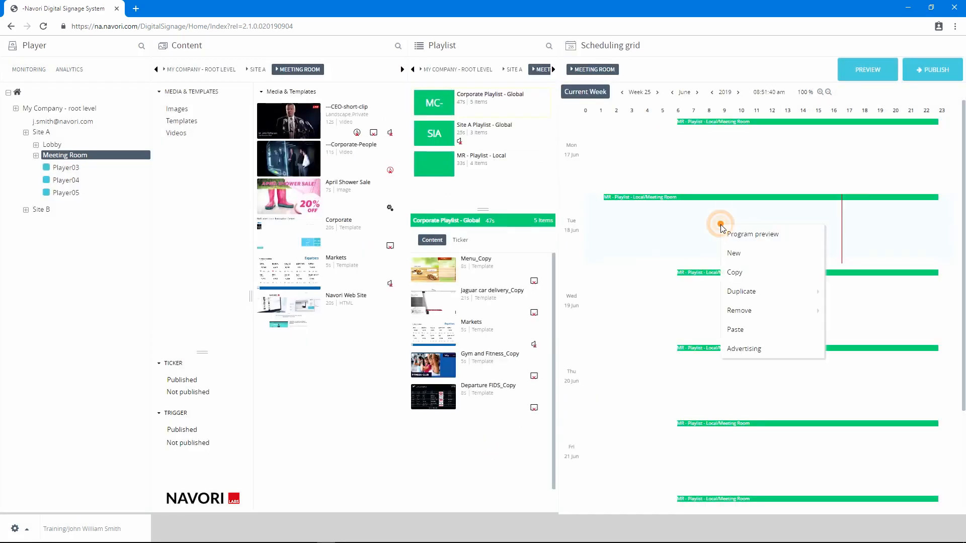
click(735, 254)
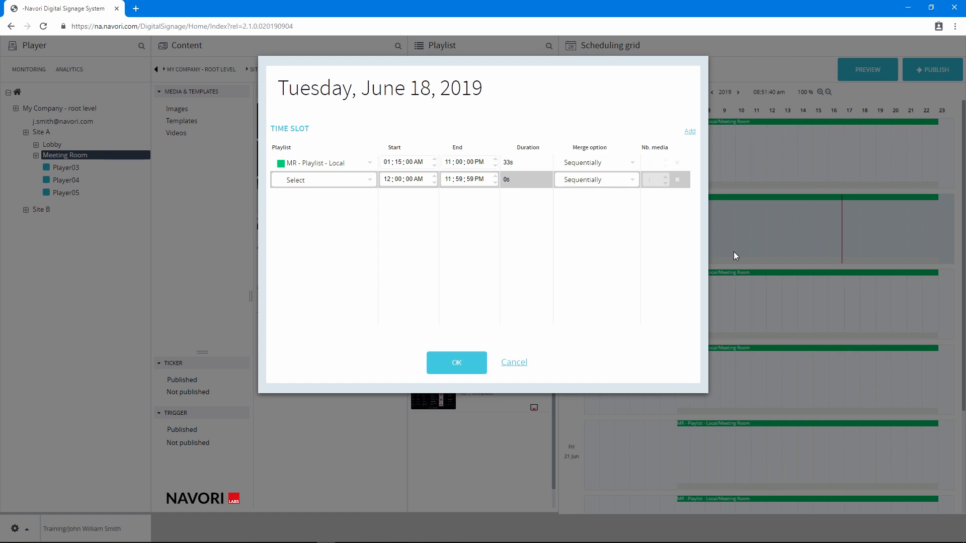
click(362, 184)
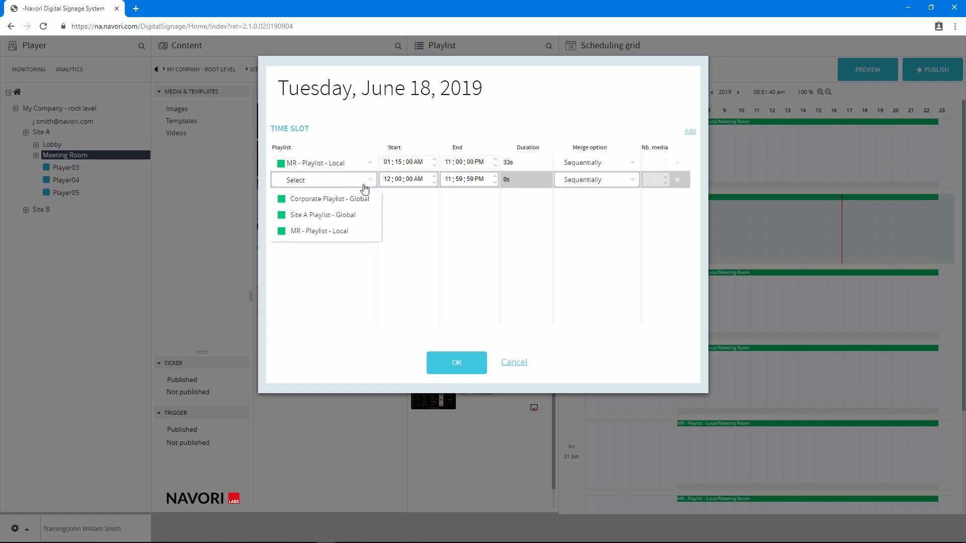
click(350, 215)
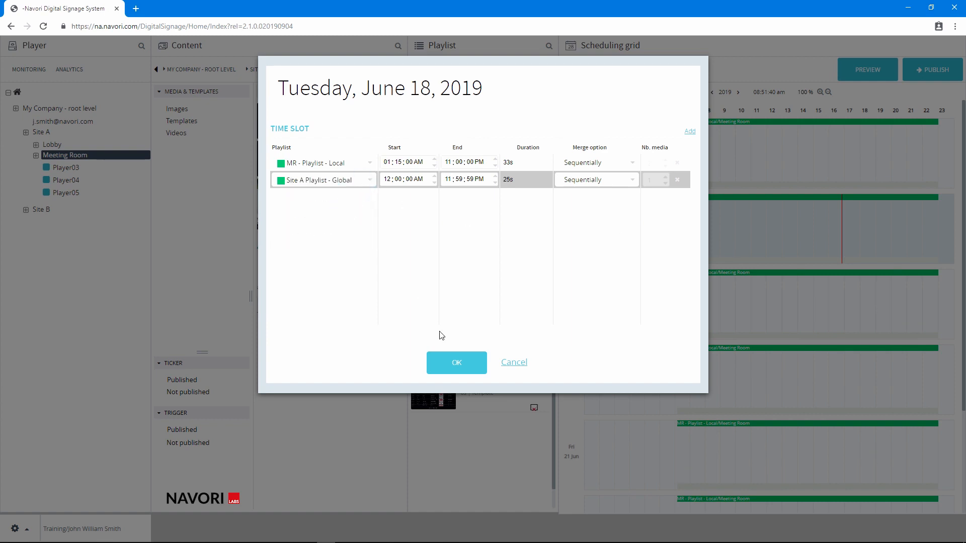
click(456, 362)
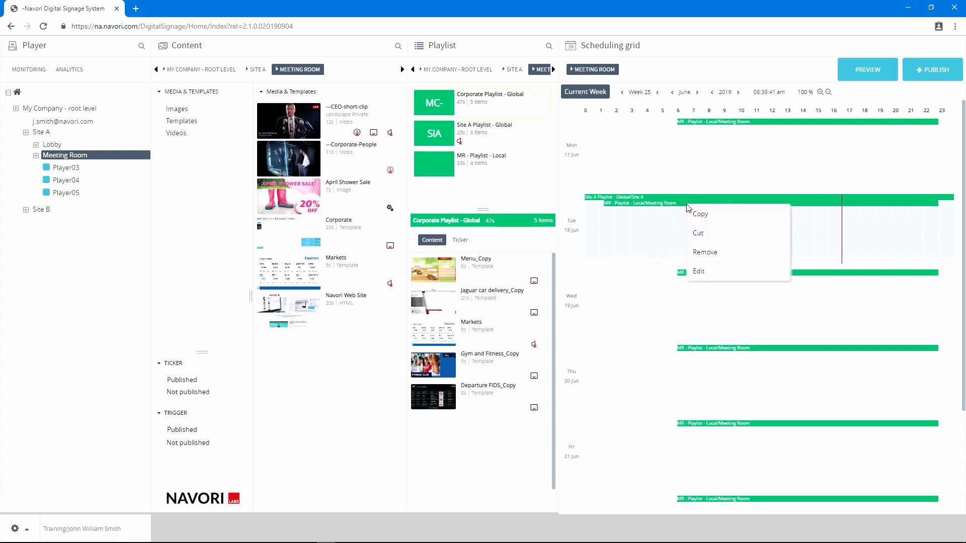
Copy Tuesday's MR - Playlist - Local slot and paste it into Wednesday 19 June.
click(694, 215)
right_click(698, 304)
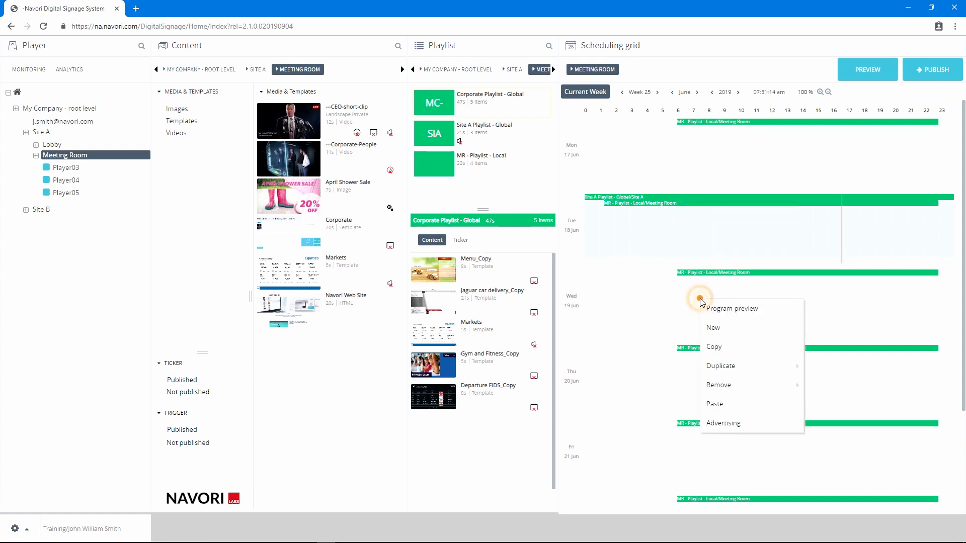
click(716, 404)
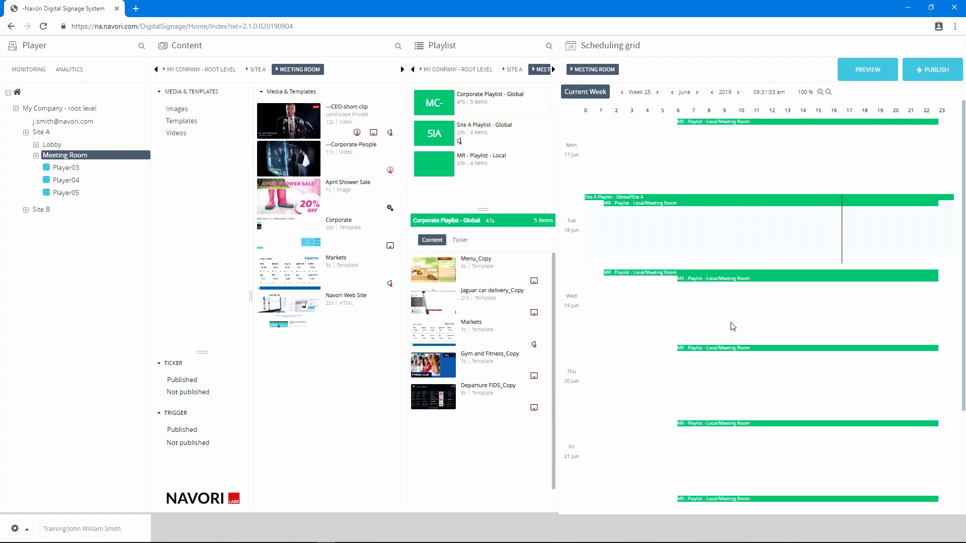
Open the advertising settings for Wednesday 19 June and save them without adding any time slot or component.
right_click(730, 300)
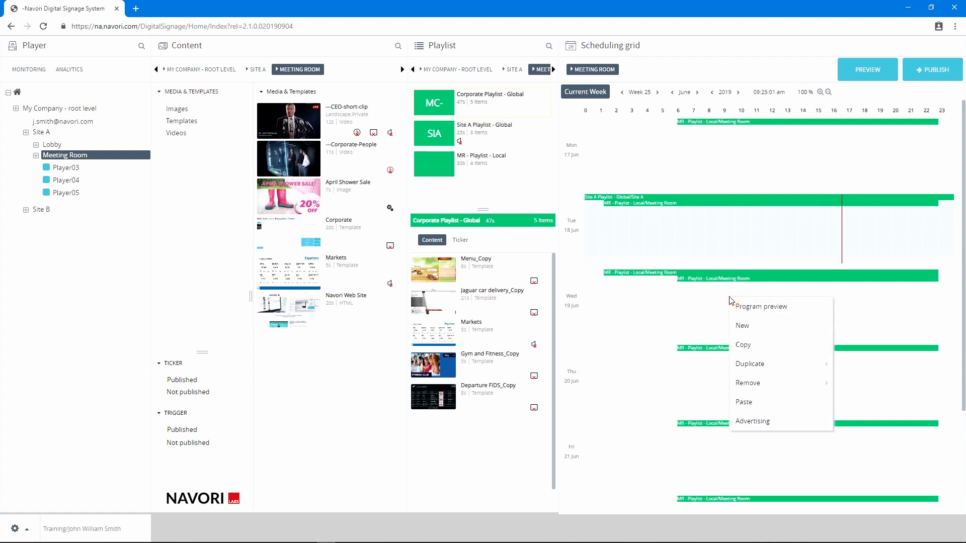
mouse_move(754, 383)
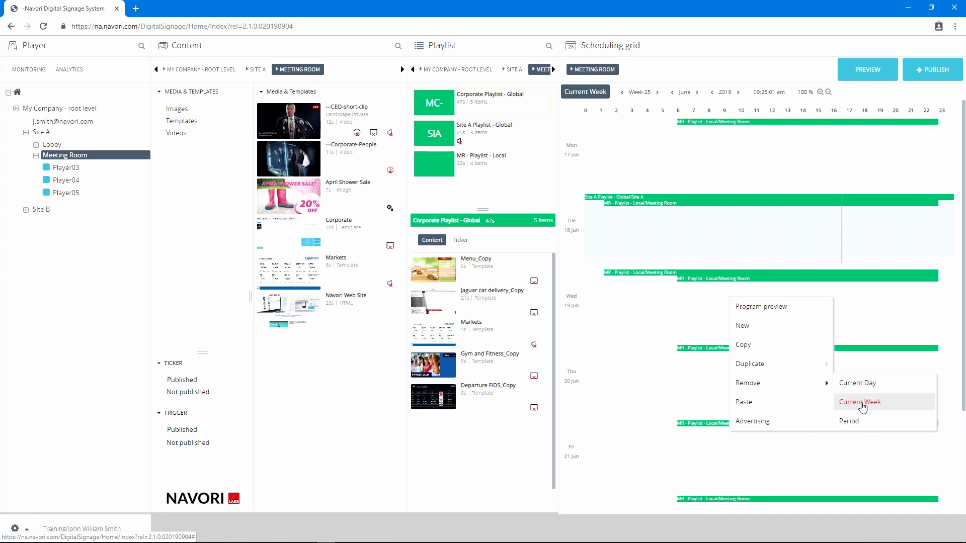
click(800, 423)
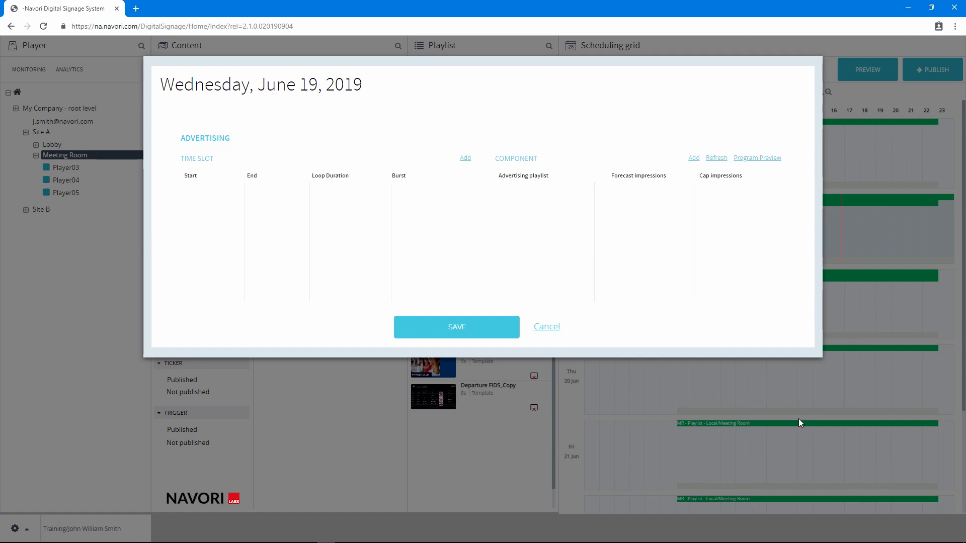
click(497, 329)
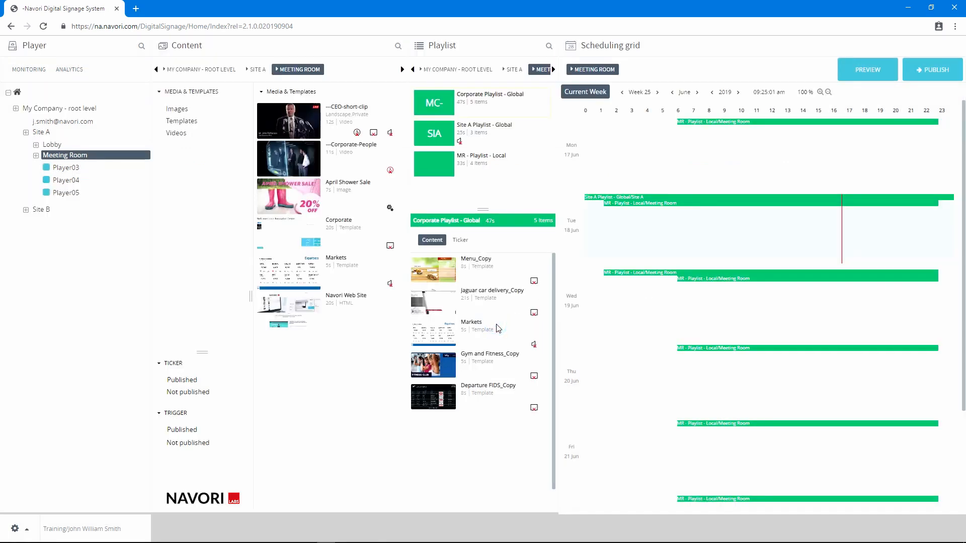
Browse the schedule ahead to Week 27, to August and to 2020, and return to the current week.
click(657, 92)
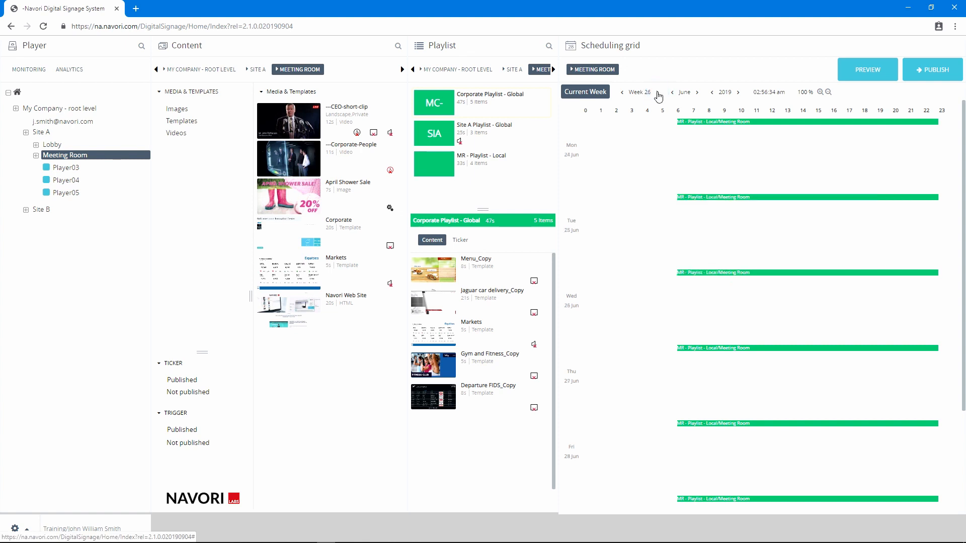
click(657, 93)
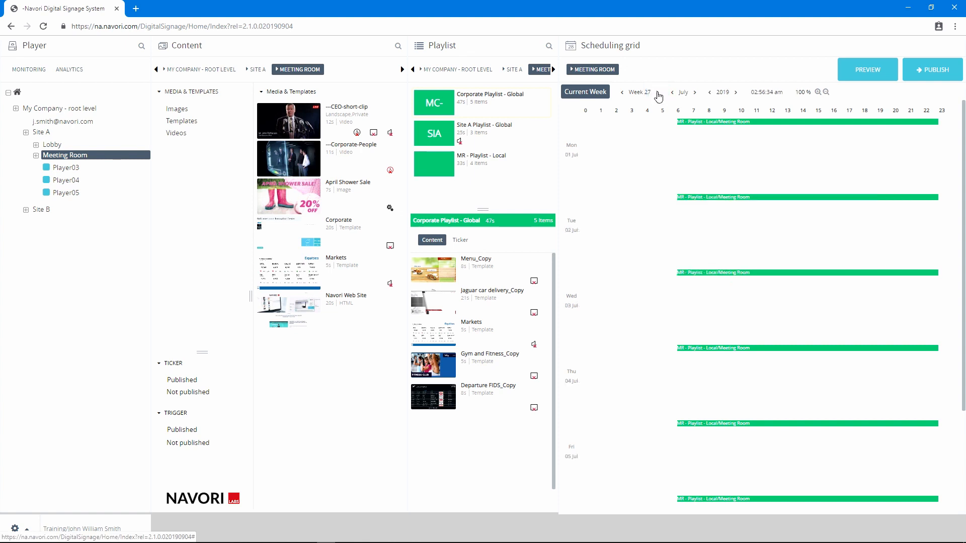
click(694, 93)
click(694, 94)
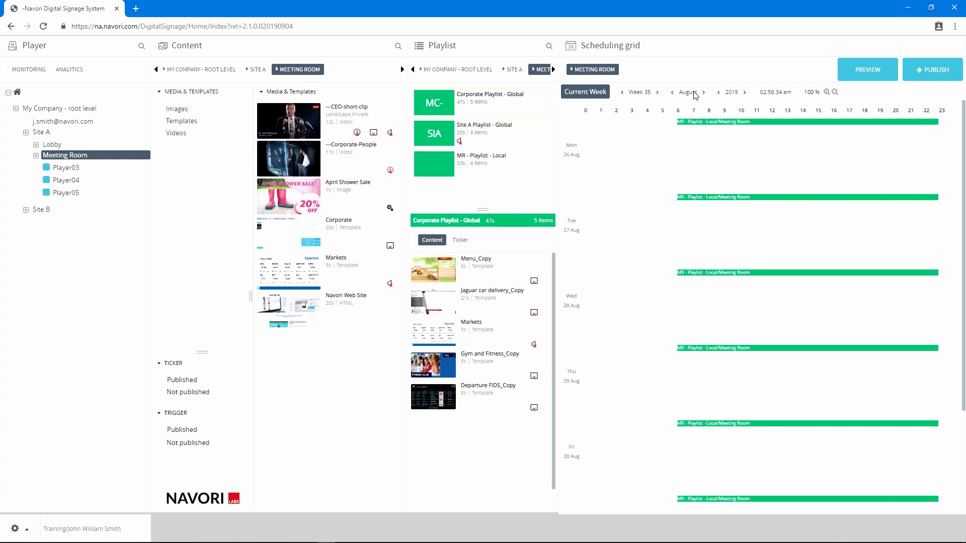
click(744, 93)
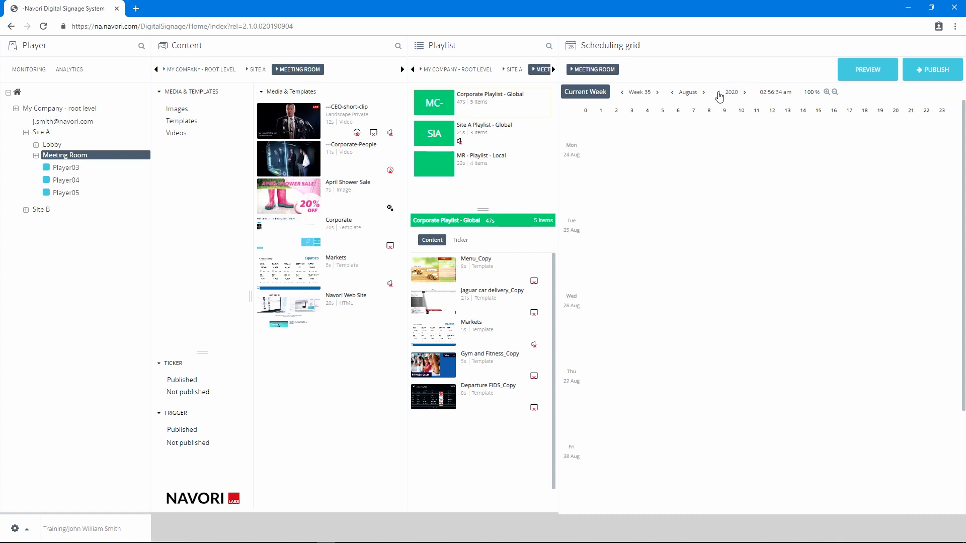
click(718, 92)
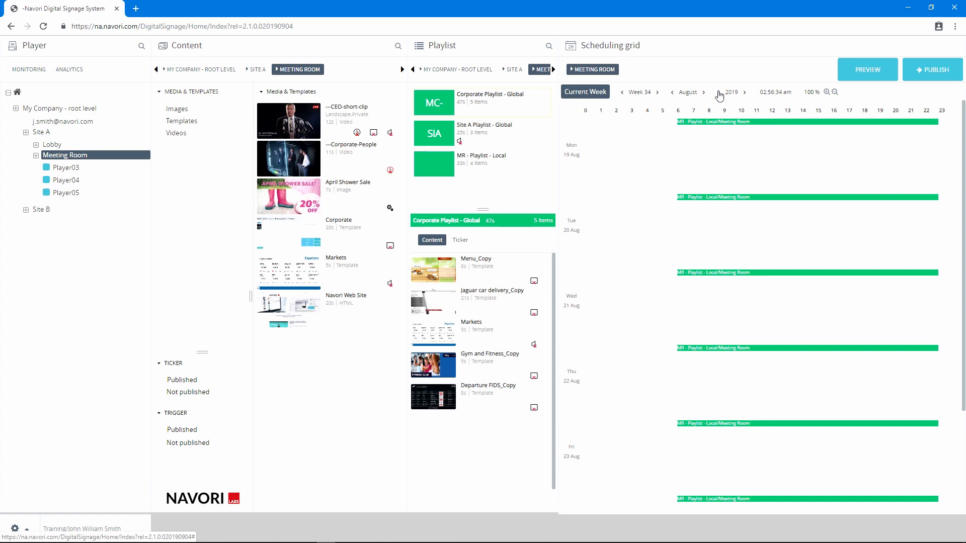
click(587, 96)
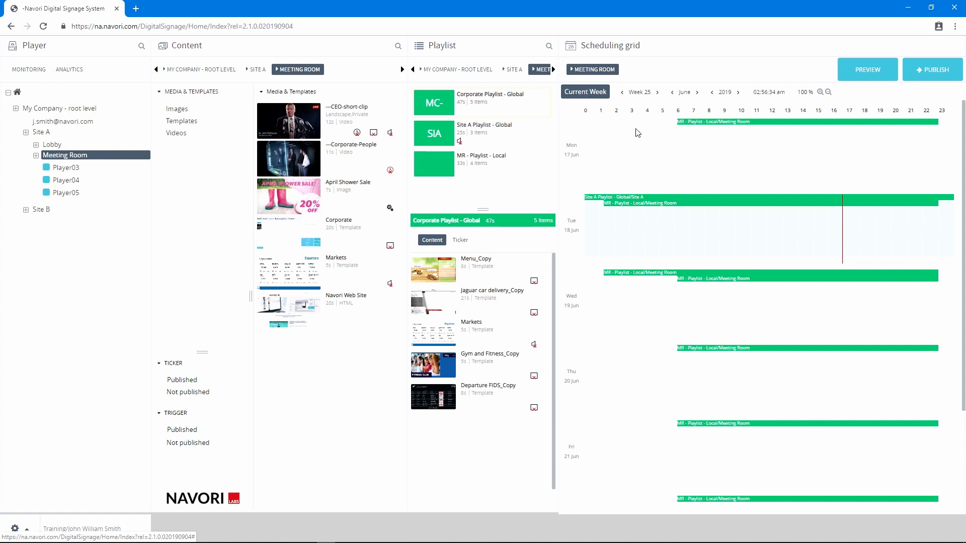
Zoom the scheduling grid in to 300% to inspect the time slots, and restore it to 100%.
click(820, 93)
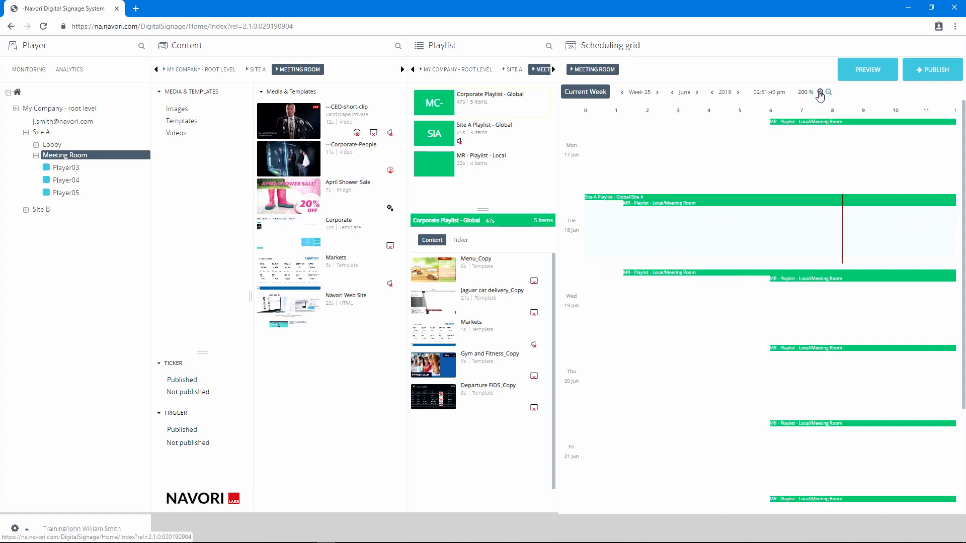
click(820, 93)
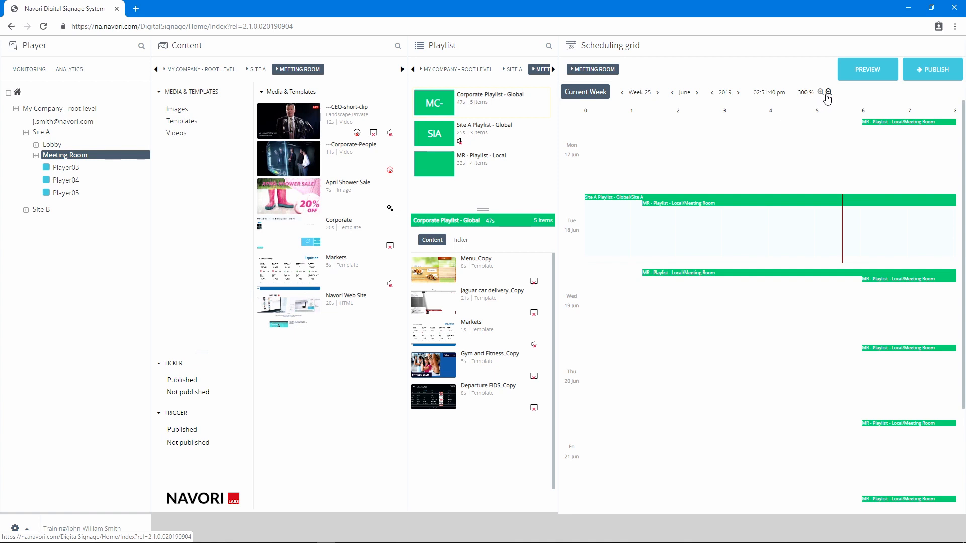
click(827, 93)
click(828, 92)
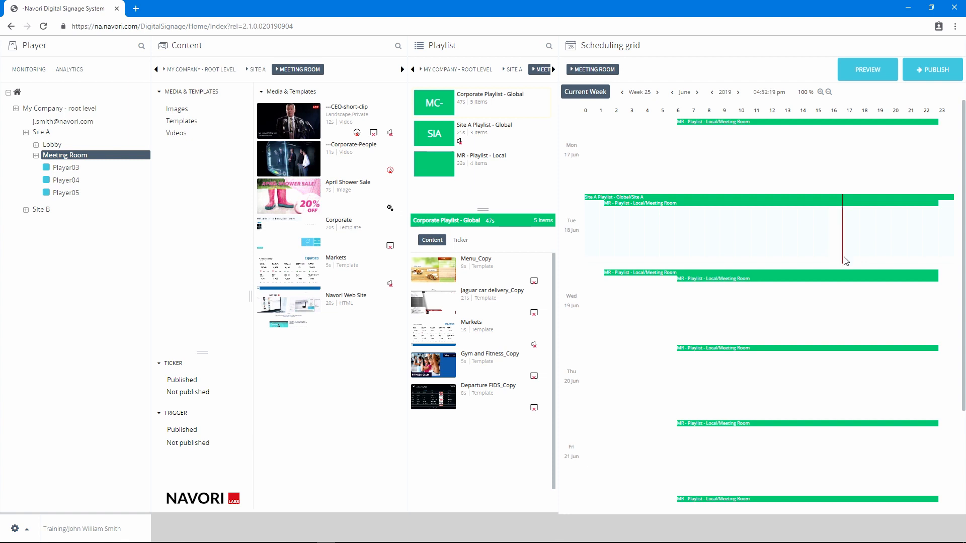
View the program preview for Monday, June 17, 2019 without running a search, and close it.
click(862, 73)
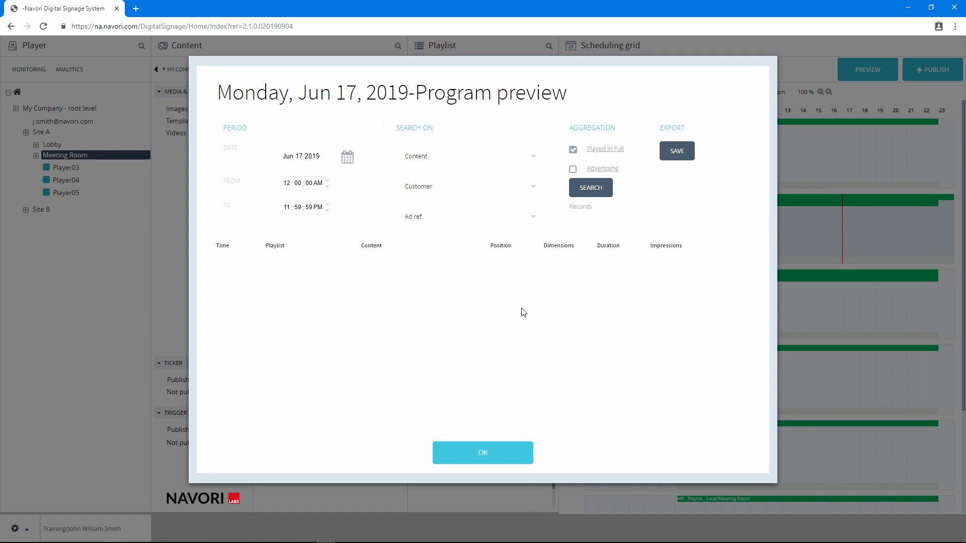
click(491, 453)
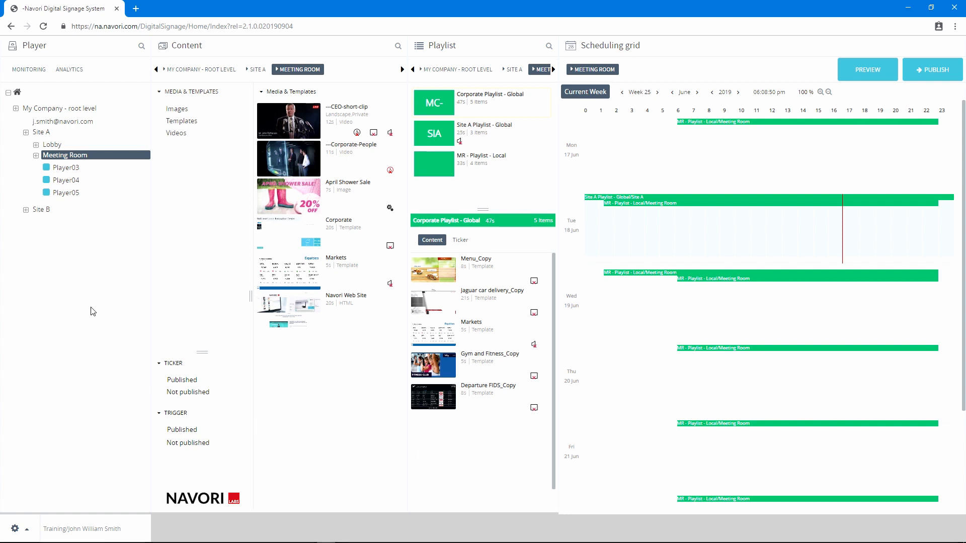
Select Player03, Player04 and Player05 in the Meeting Room group and publish the schedule to them.
click(46, 168)
click(45, 181)
click(46, 193)
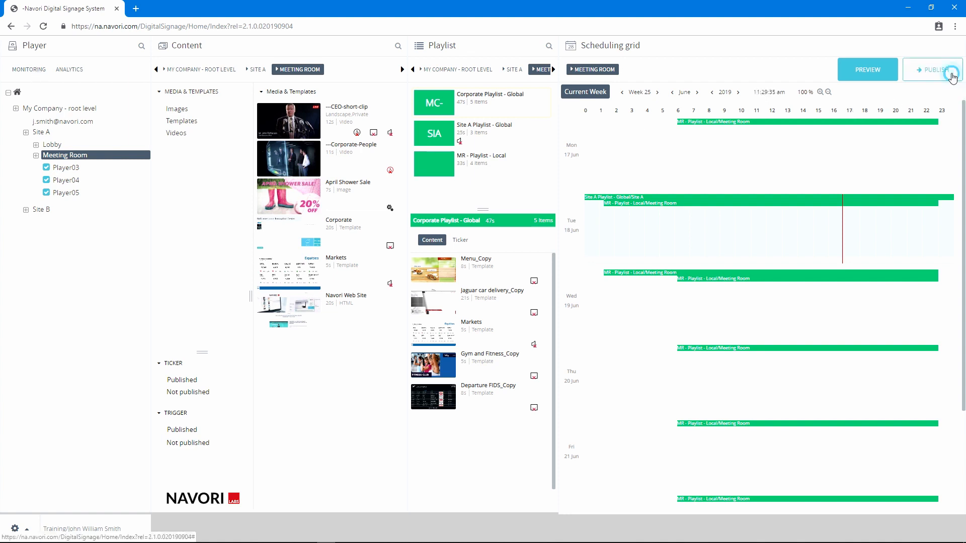
click(948, 71)
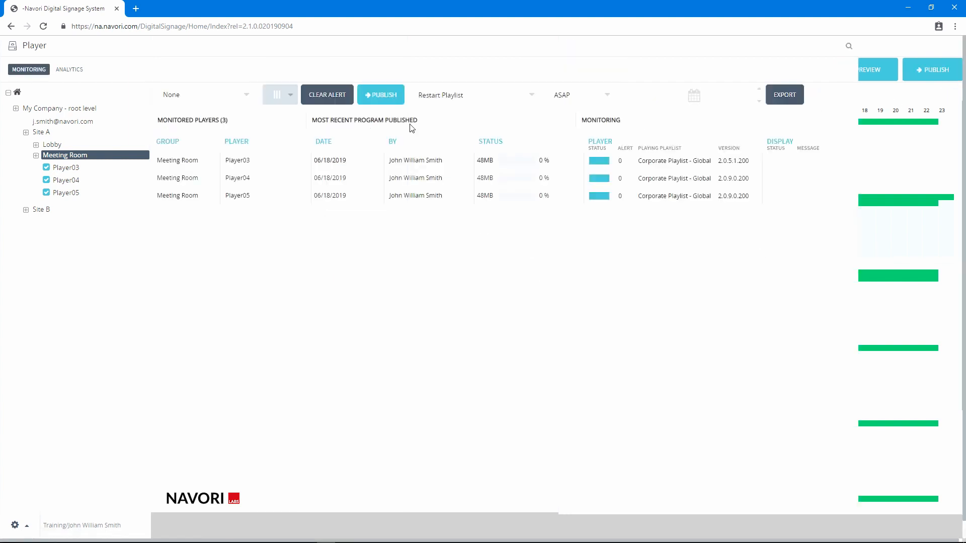